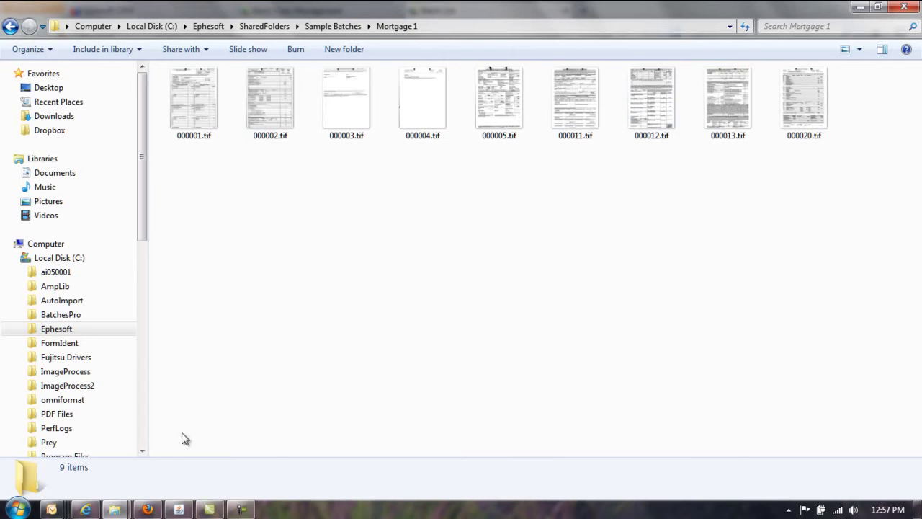
# Bring Ephesoft forward, check Batch Class Management, then return to Batch List for batch BIDC
pyautogui.click(148, 509)
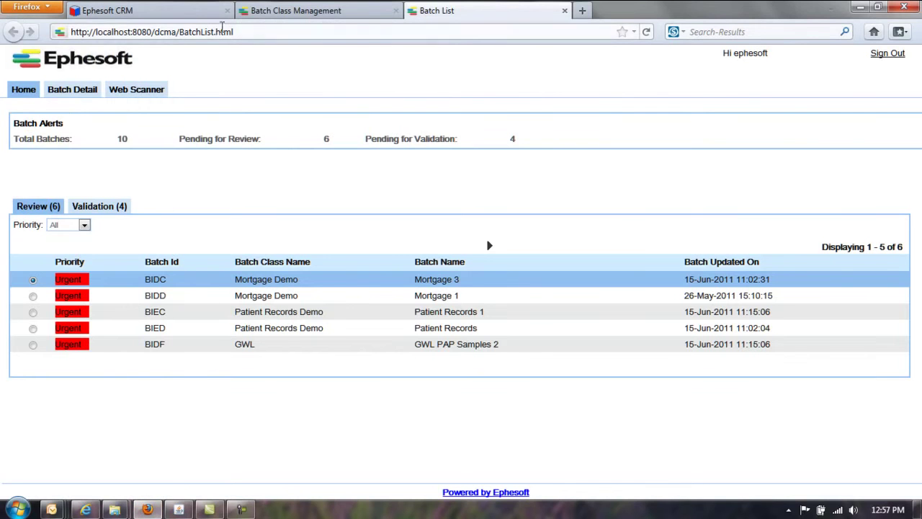
pyautogui.click(264, 11)
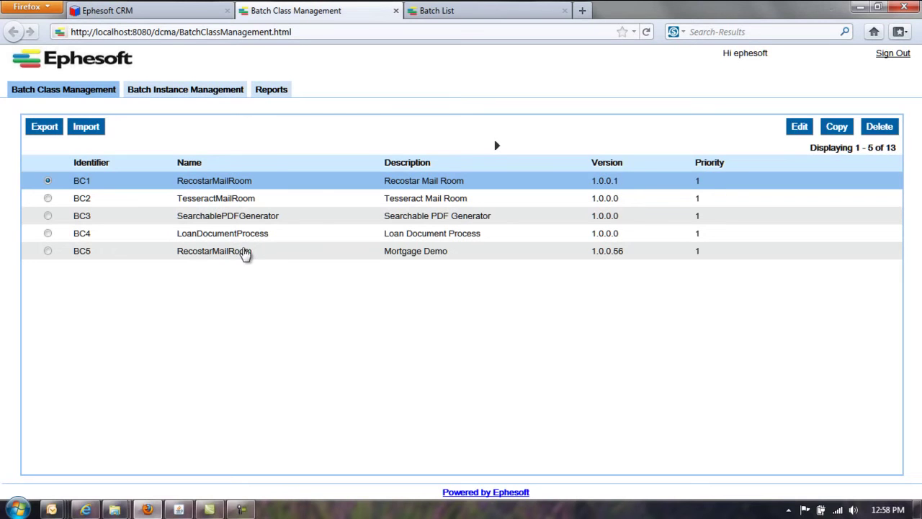
pyautogui.click(431, 11)
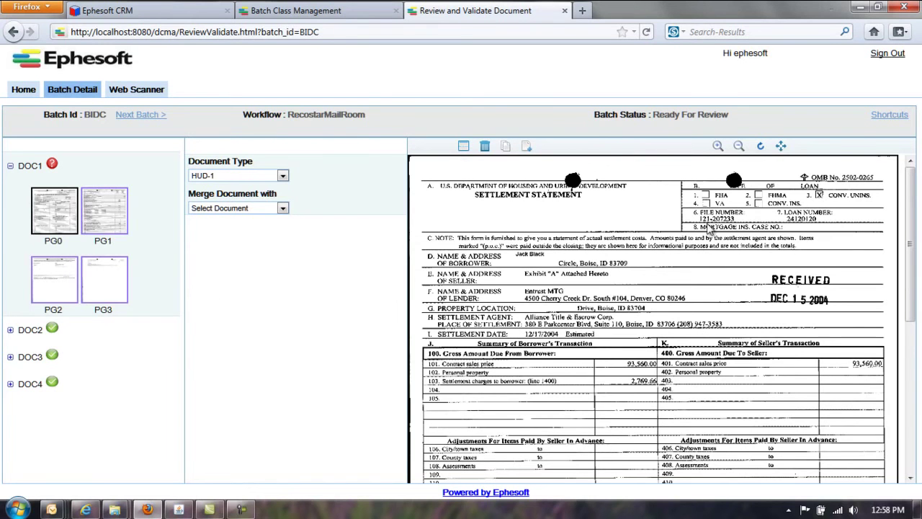
pyautogui.click(880, 113)
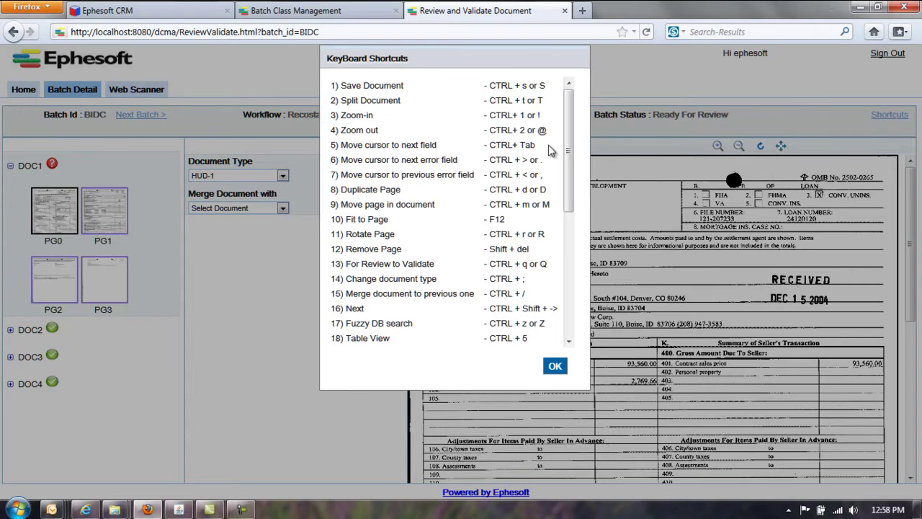
pyautogui.moveTo(568, 151); pyautogui.dragTo(569, 202)
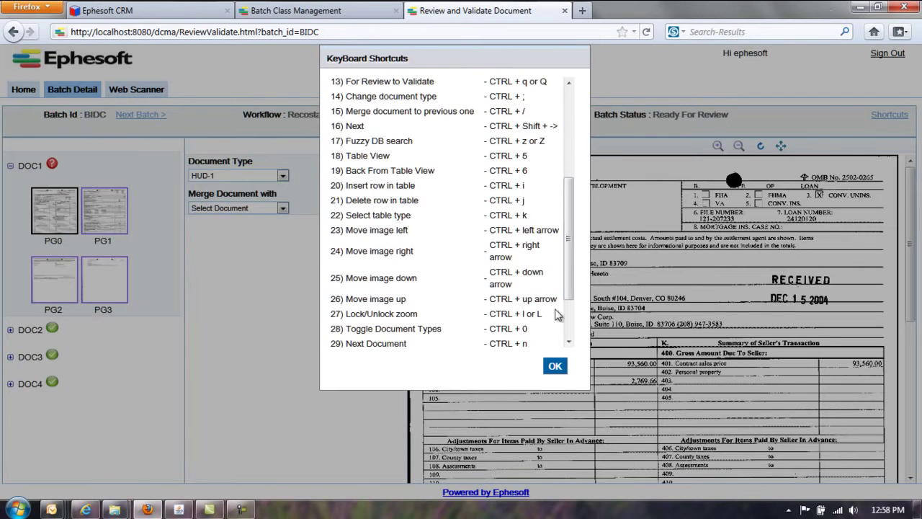
pyautogui.click(554, 367)
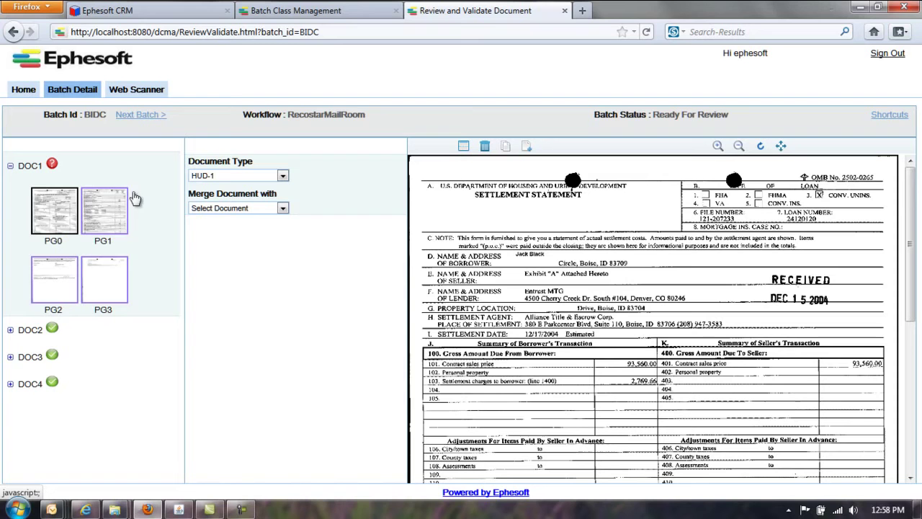
pyautogui.click(119, 510)
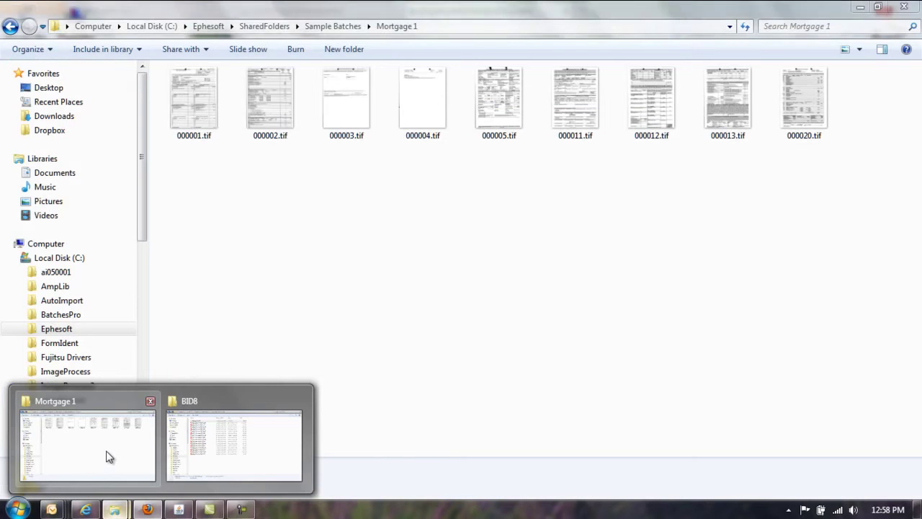
pyautogui.click(108, 453)
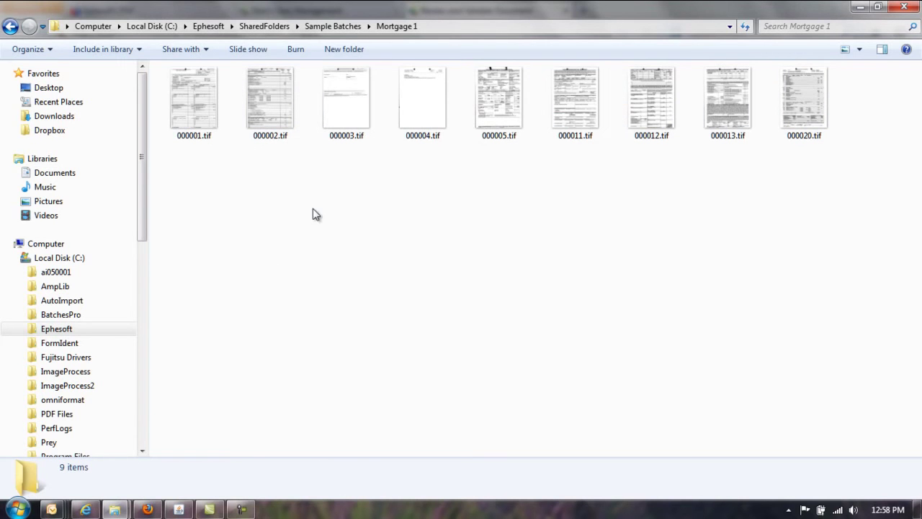
pyautogui.click(148, 510)
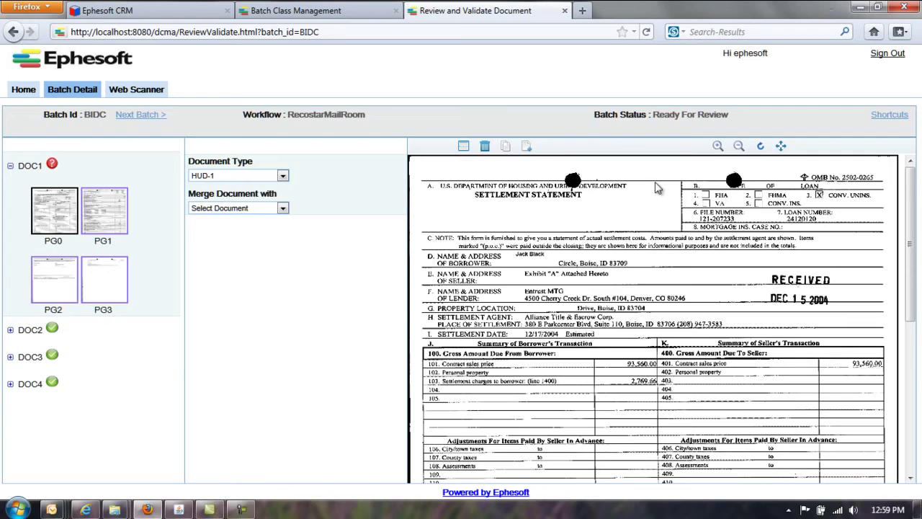
# Keep DOC1's type as HUD-1 and view its pages PG1, PG2 and PG3
pyautogui.click(283, 177)
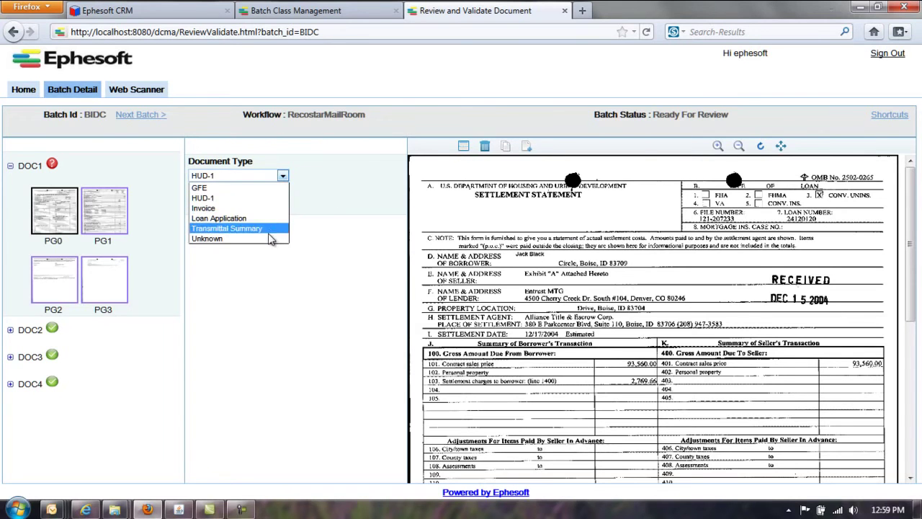
pyautogui.click(138, 179)
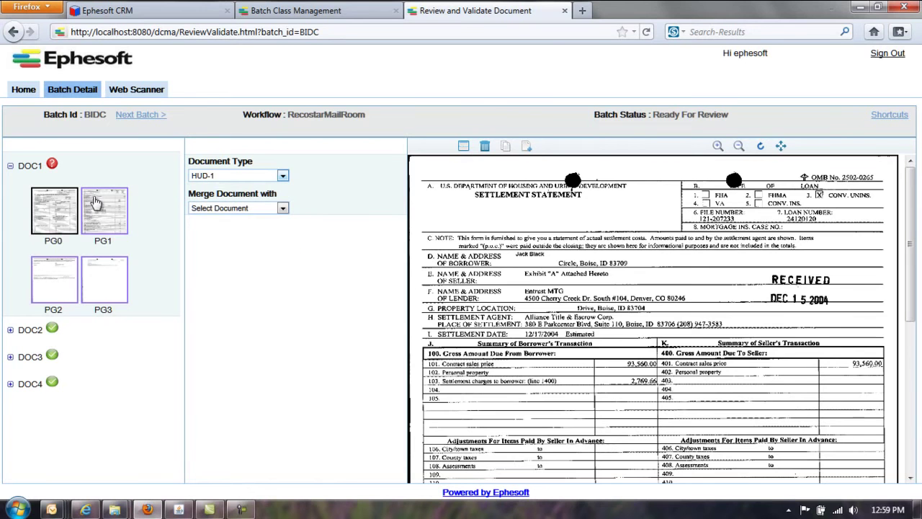
pyautogui.click(92, 210)
pyautogui.click(65, 273)
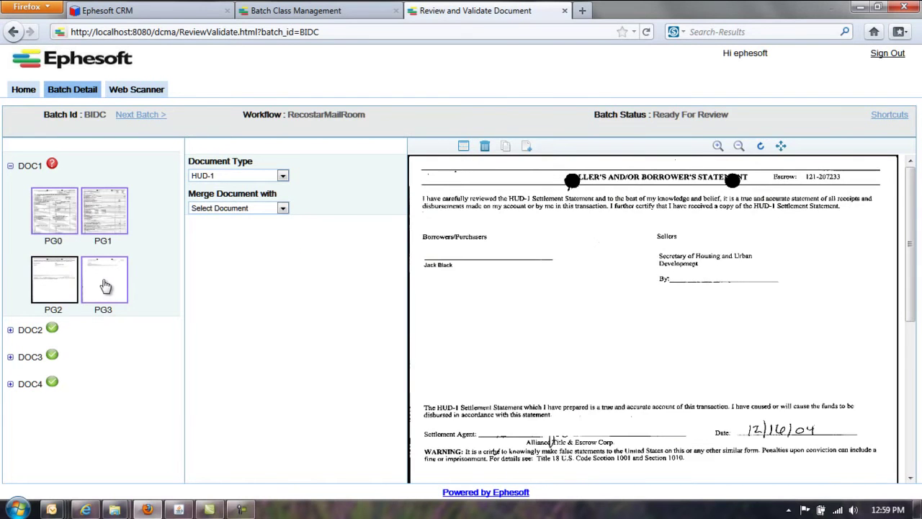
pyautogui.click(105, 287)
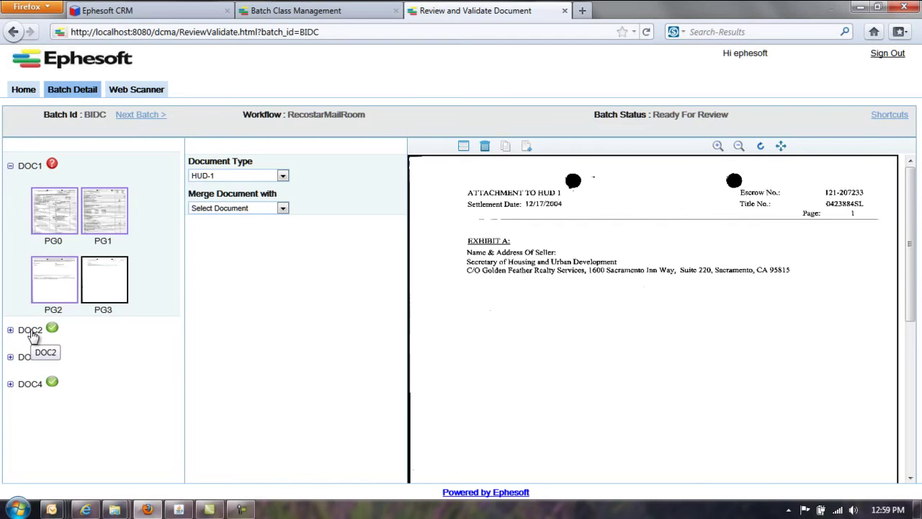
# Check DOC2, the Transmittal Summary, and flip through DOC3's loan application pages
pyautogui.click(30, 330)
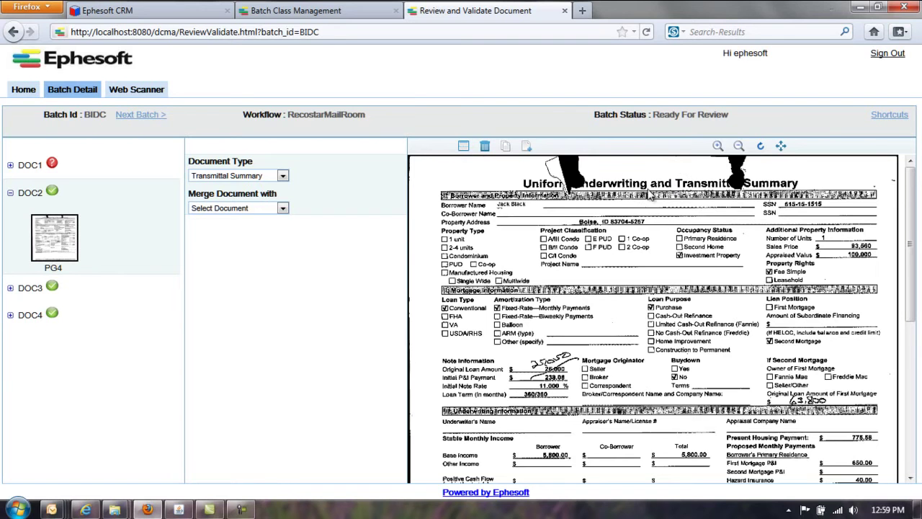
pyautogui.click(30, 289)
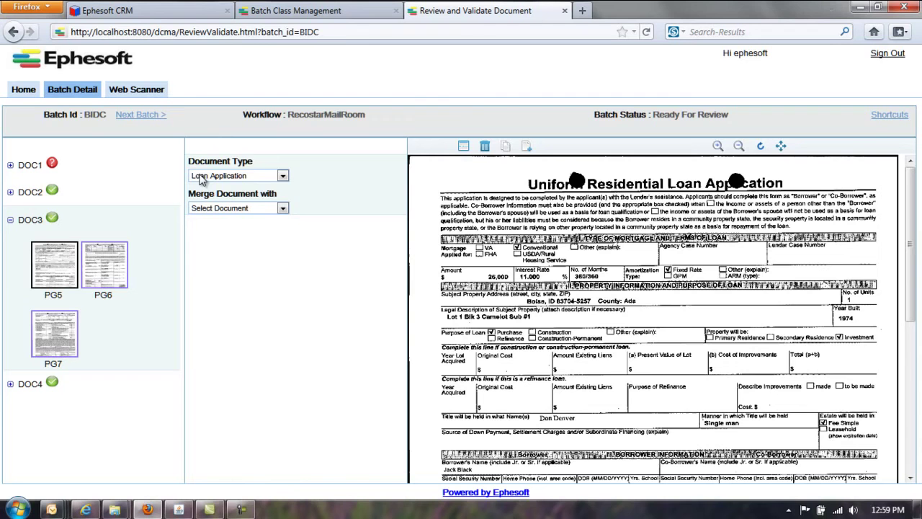
pyautogui.click(111, 265)
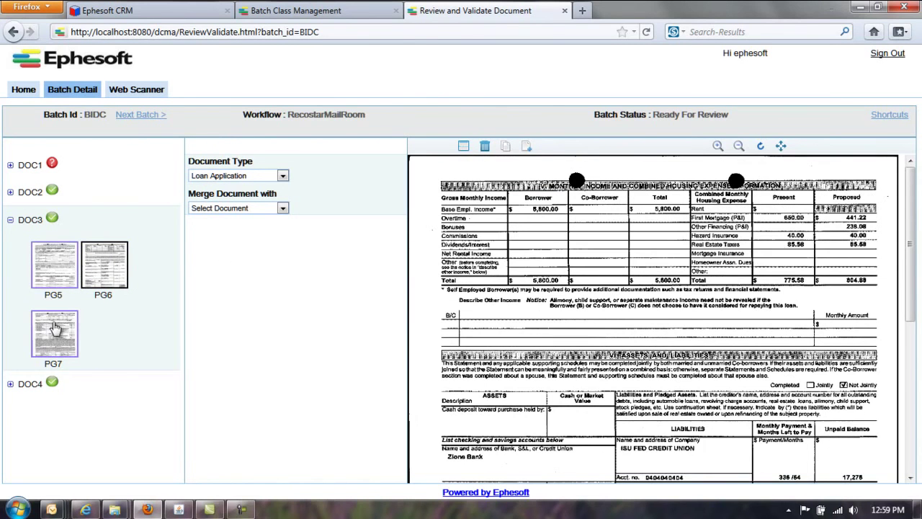
pyautogui.click(48, 265)
pyautogui.click(49, 270)
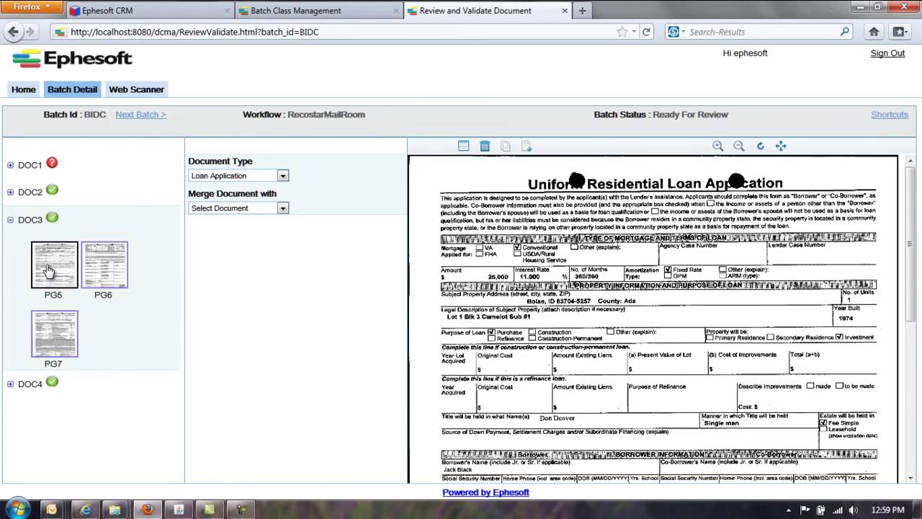
pyautogui.click(105, 268)
pyautogui.click(64, 269)
# Review the loan application through PG7, then DOC4 (GFE) and DOC1's HUD-1 pages
pyautogui.click(94, 271)
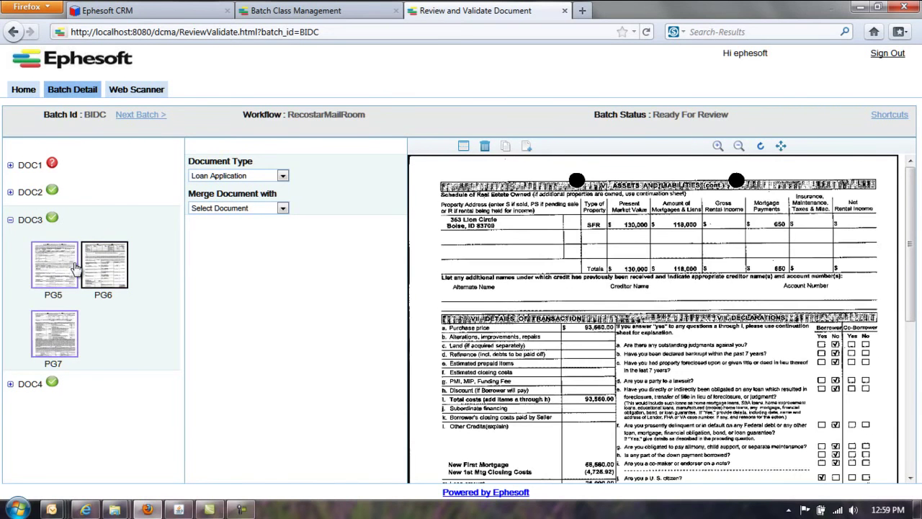
pyautogui.click(60, 269)
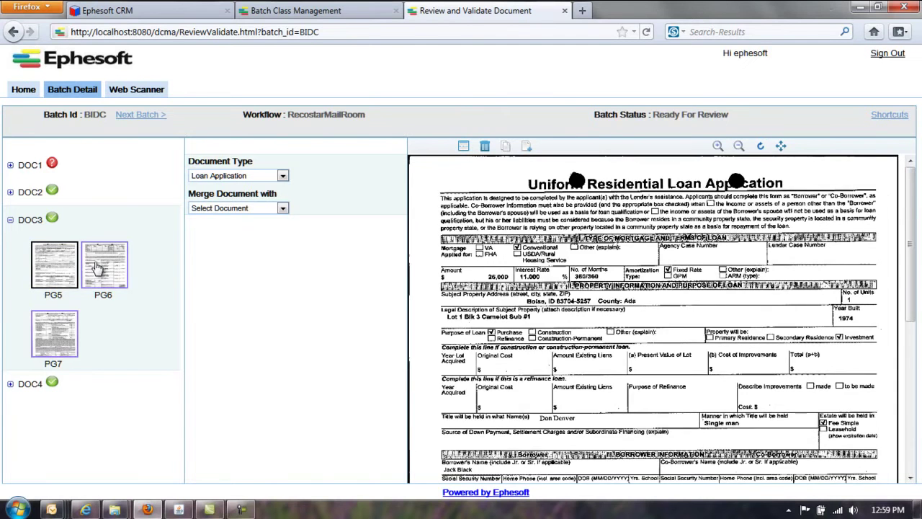
pyautogui.click(98, 268)
pyautogui.click(60, 268)
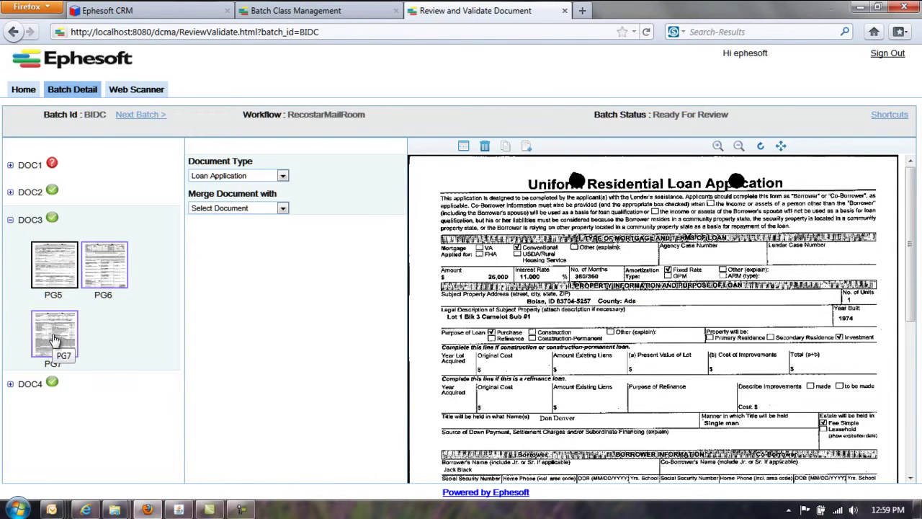
pyautogui.click(55, 337)
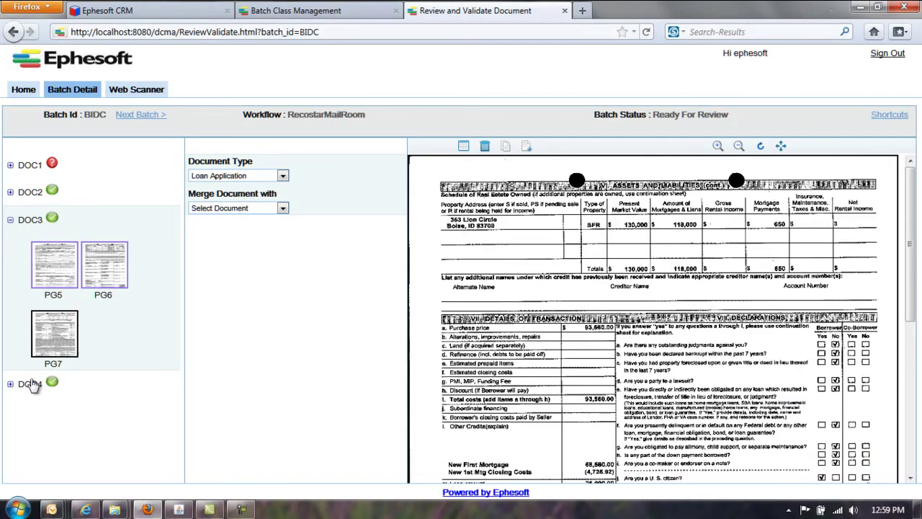
pyautogui.click(31, 384)
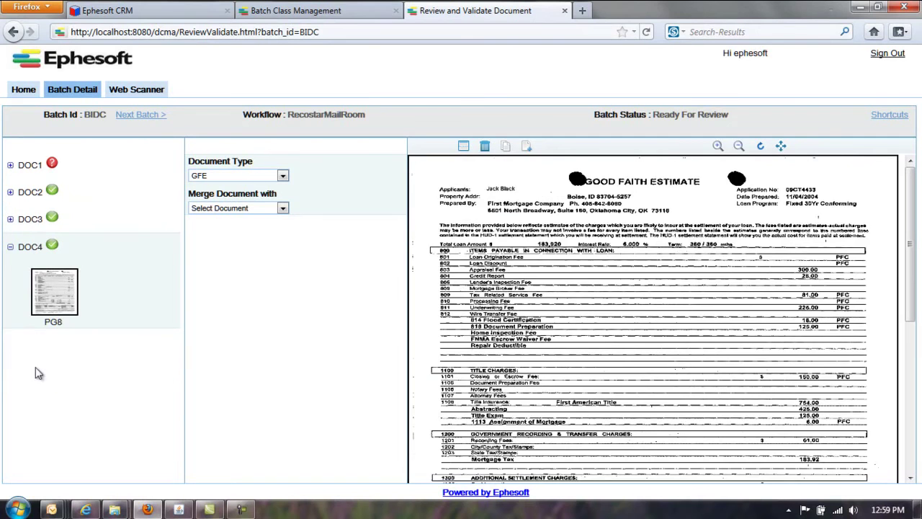
pyautogui.click(32, 169)
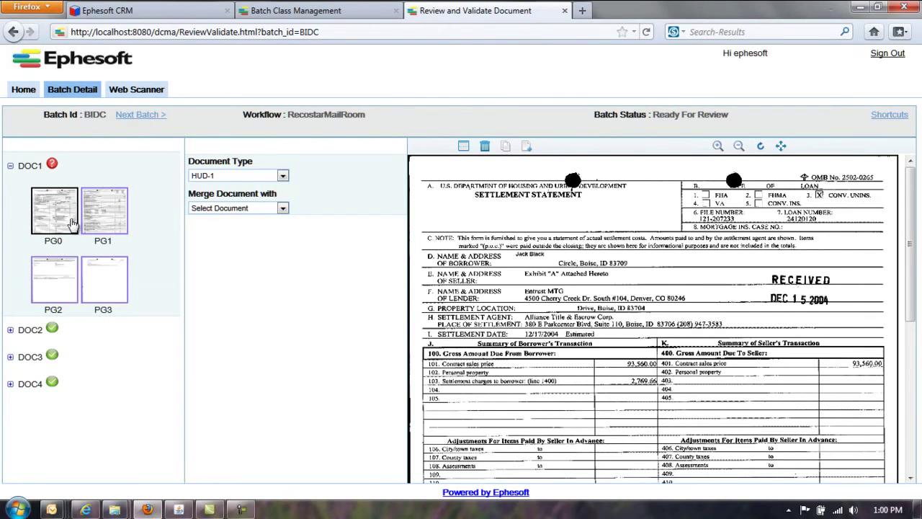
# Discard changes to batch BIDC and open Mortgage 2 batch BIDB from the Validation list
pyautogui.click(31, 94)
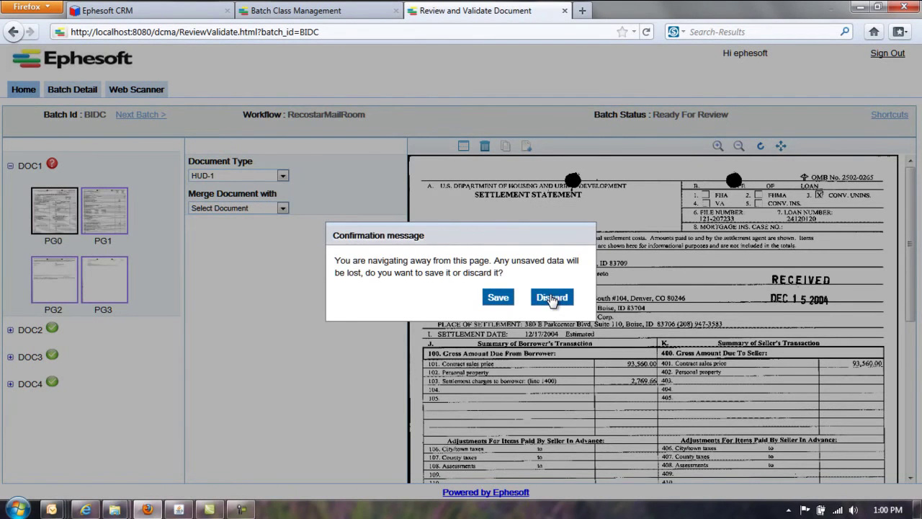
pyautogui.click(551, 297)
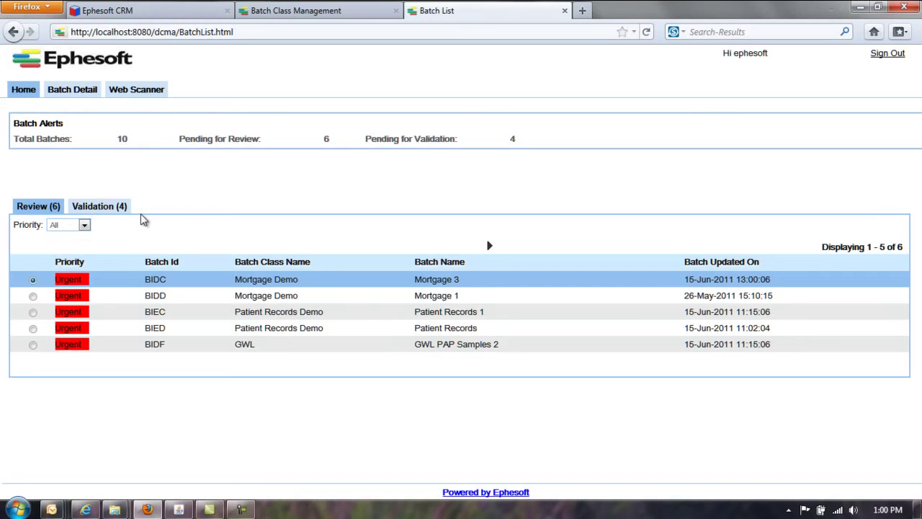
pyautogui.click(101, 208)
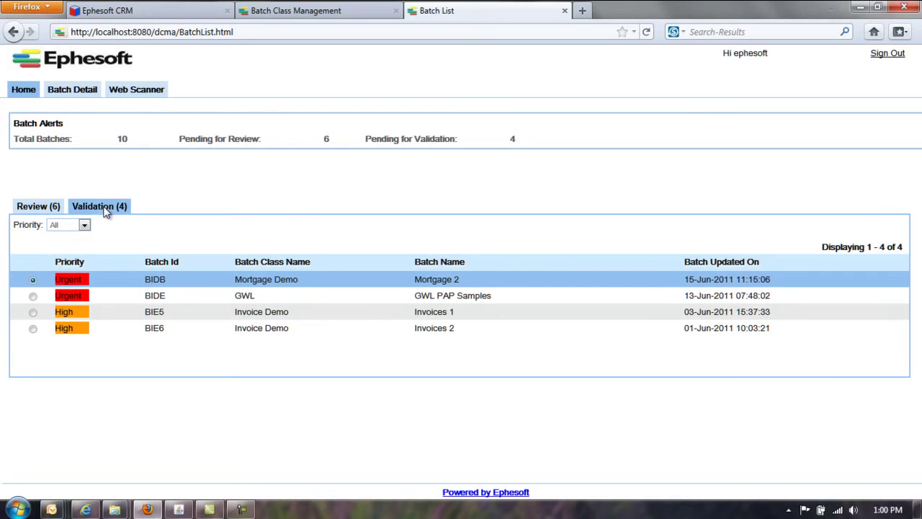
pyautogui.doubleClick(272, 280)
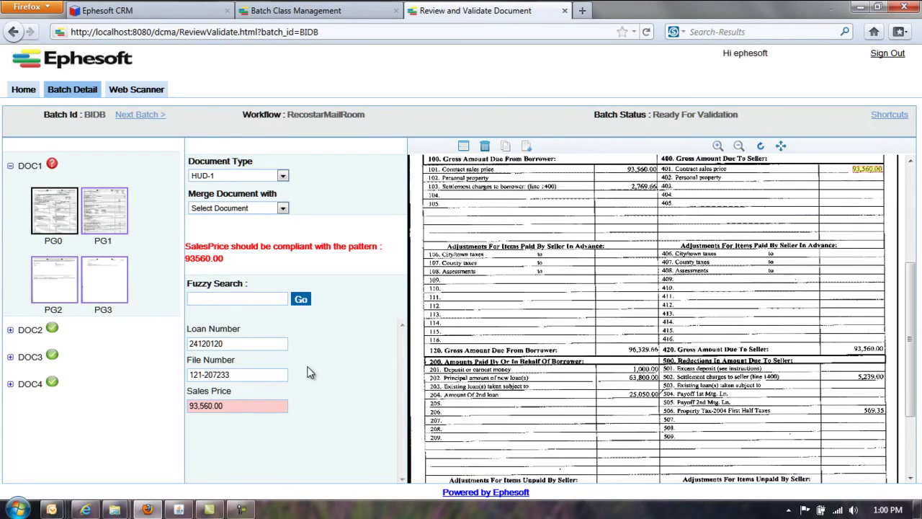
pyautogui.click(231, 343)
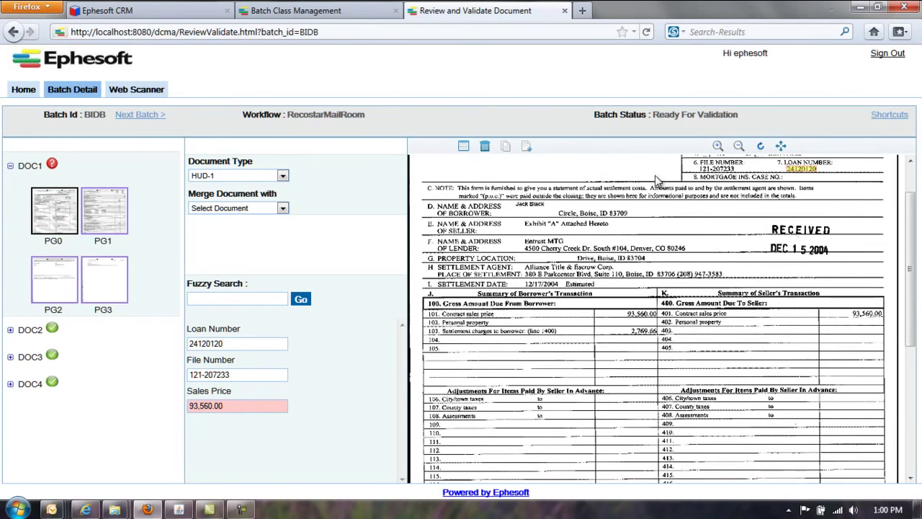
pyautogui.click(718, 146)
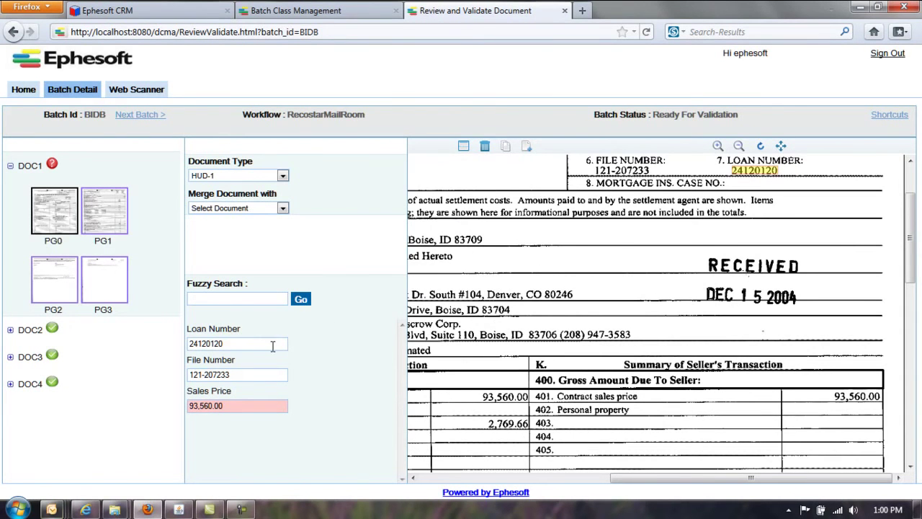
pyautogui.click(272, 346)
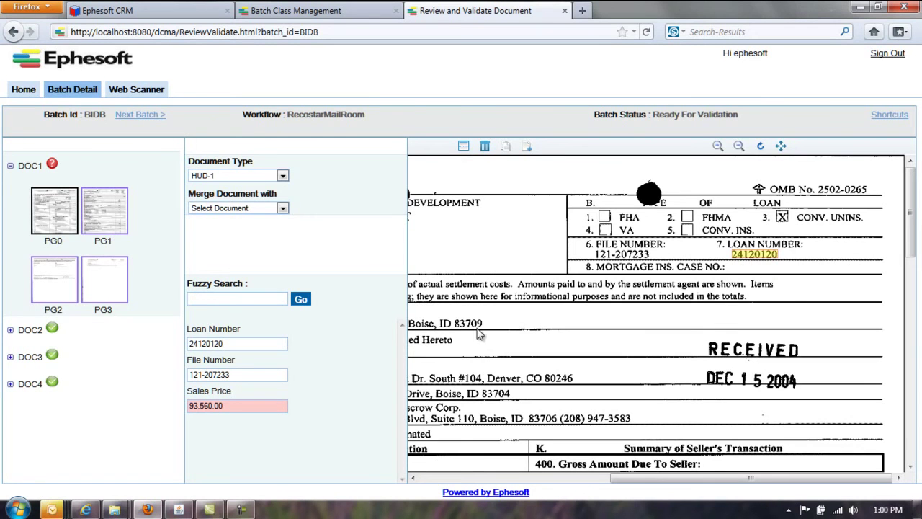
pyautogui.click(267, 375)
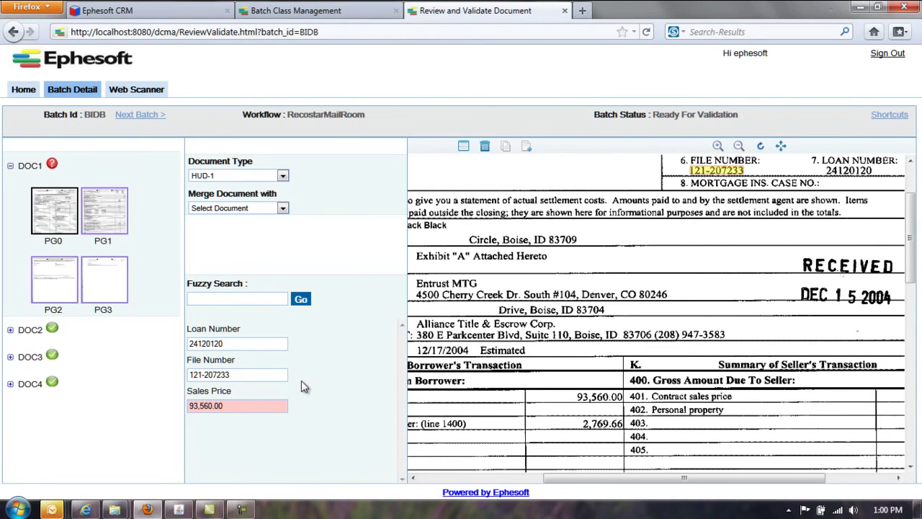
pyautogui.click(265, 405)
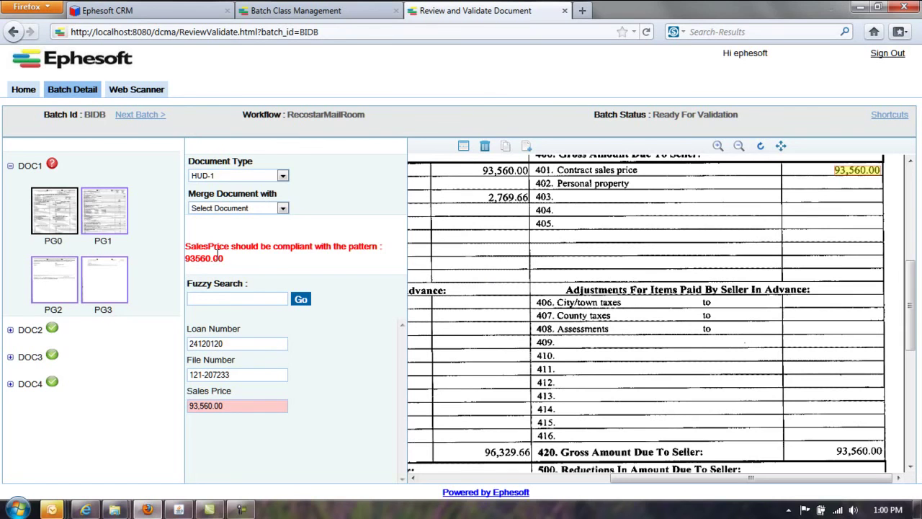
# Remove the comma so Sales Price reads 93560.00, and clear the Loan Number field
pyautogui.click(204, 403)
pyautogui.press('BackSpace')
pyautogui.click(243, 344)
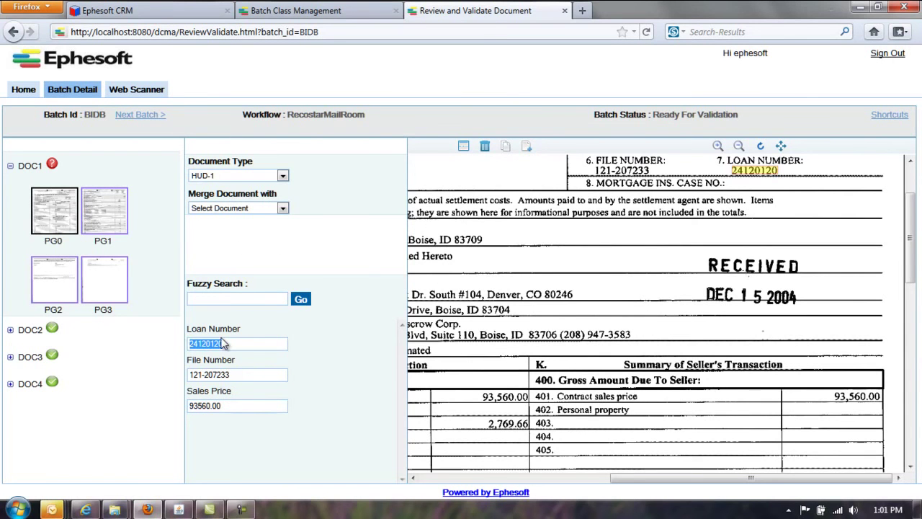
pyautogui.press('BackSpace')
pyautogui.scroll(1, 911, 241)
pyautogui.moveTo(911, 242); pyautogui.dragTo(909, 220)
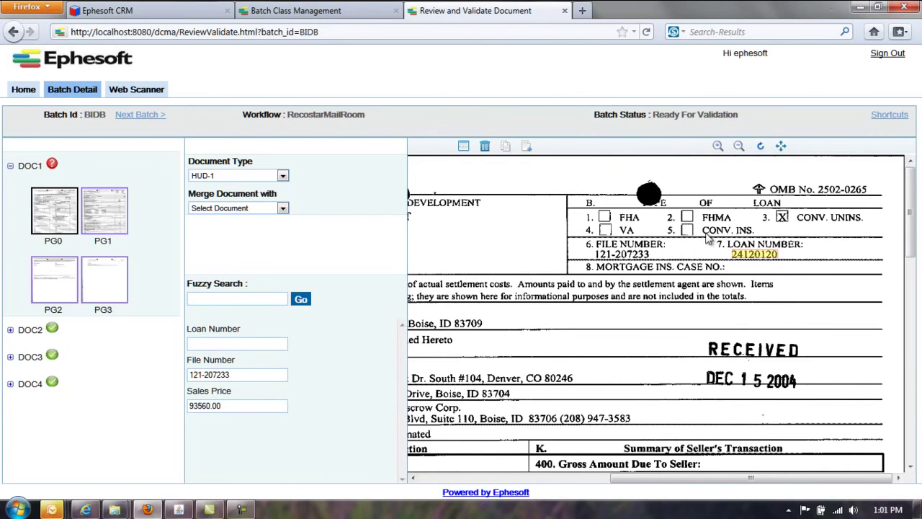
pyautogui.click(829, 191)
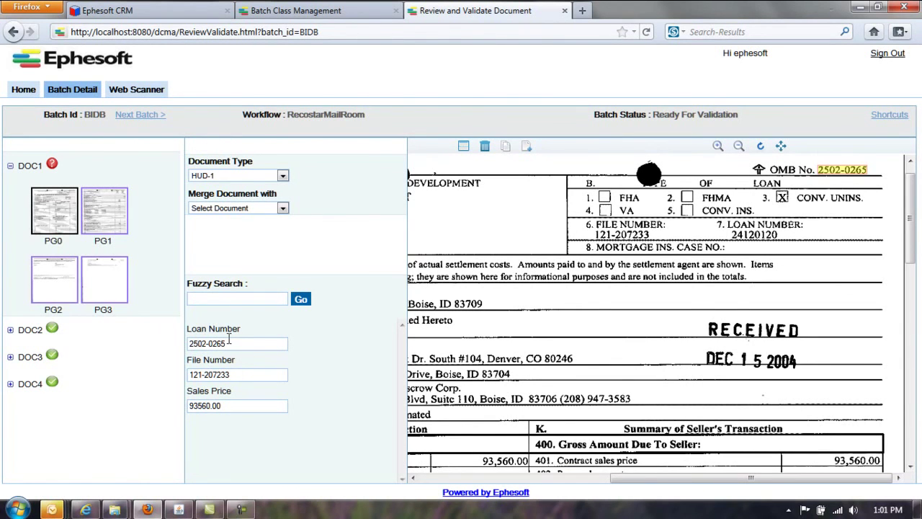
pyautogui.moveTo(227, 343); pyautogui.dragTo(192, 338)
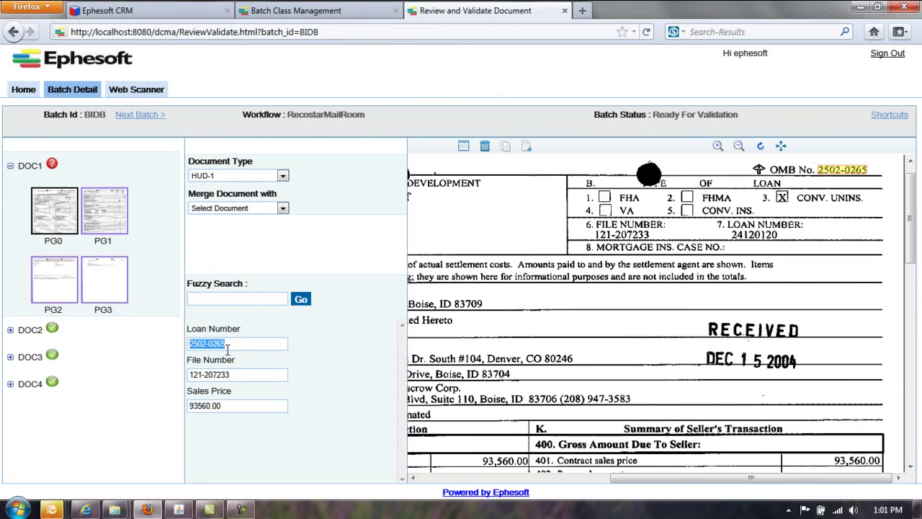
pyautogui.press('BackSpace')
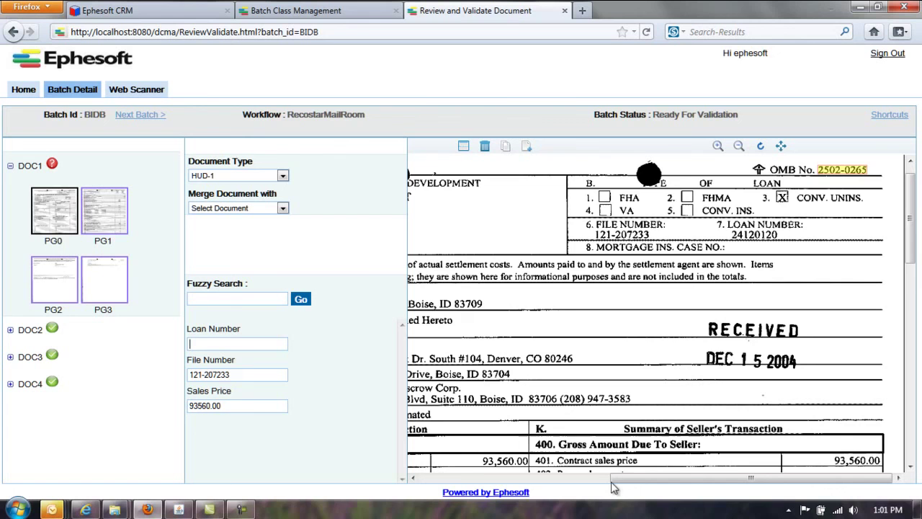
pyautogui.click(560, 359)
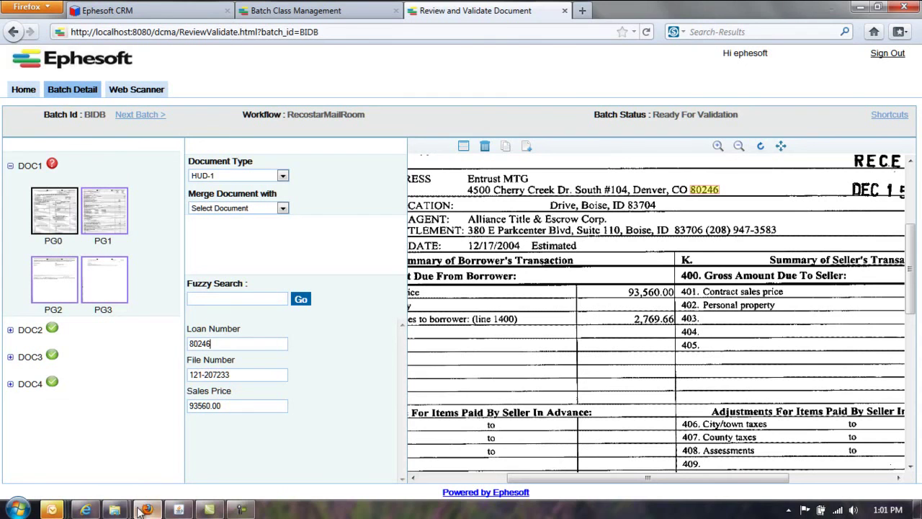
# Open BID8_batch.xml from the BID8 output folder in Windows Explorer
pyautogui.moveTo(110, 511)
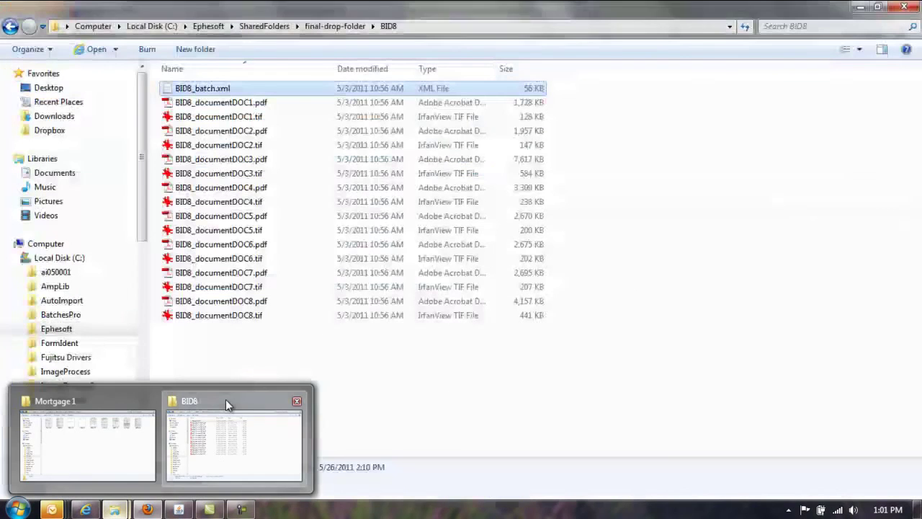
pyautogui.click(225, 399)
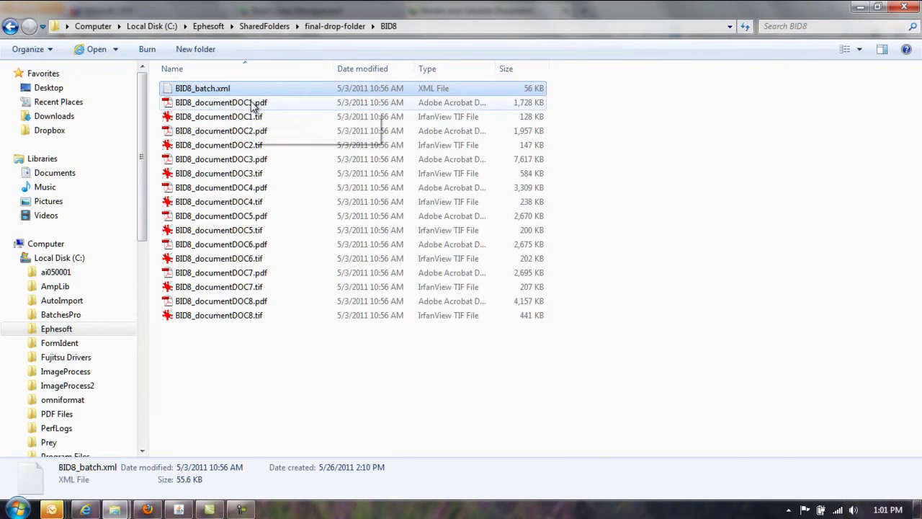
pyautogui.doubleClick(215, 88)
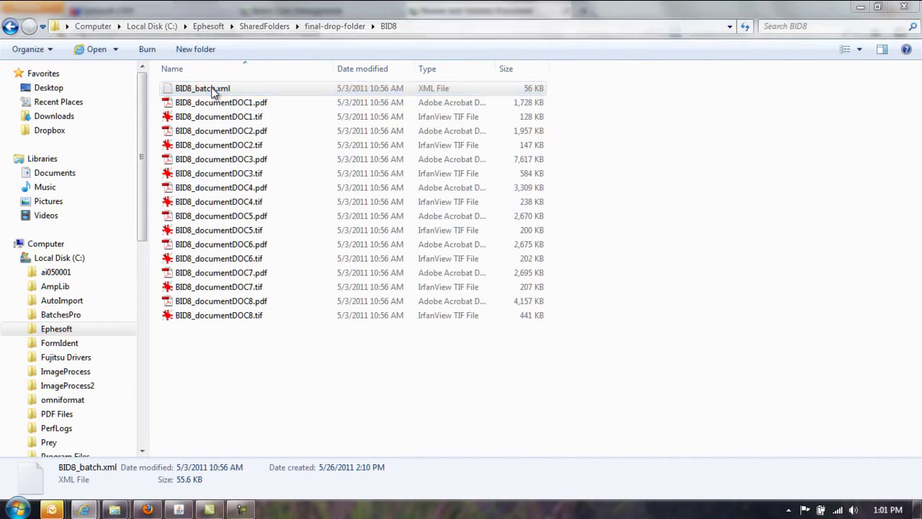